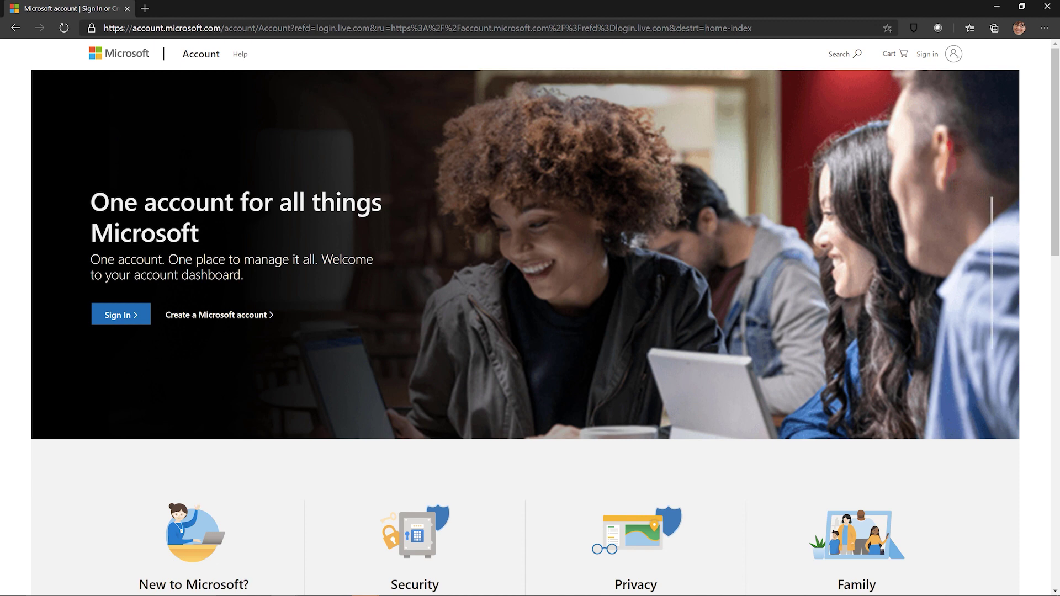
Sign in to Microsoft account with the account email and password
left_click(132, 319)
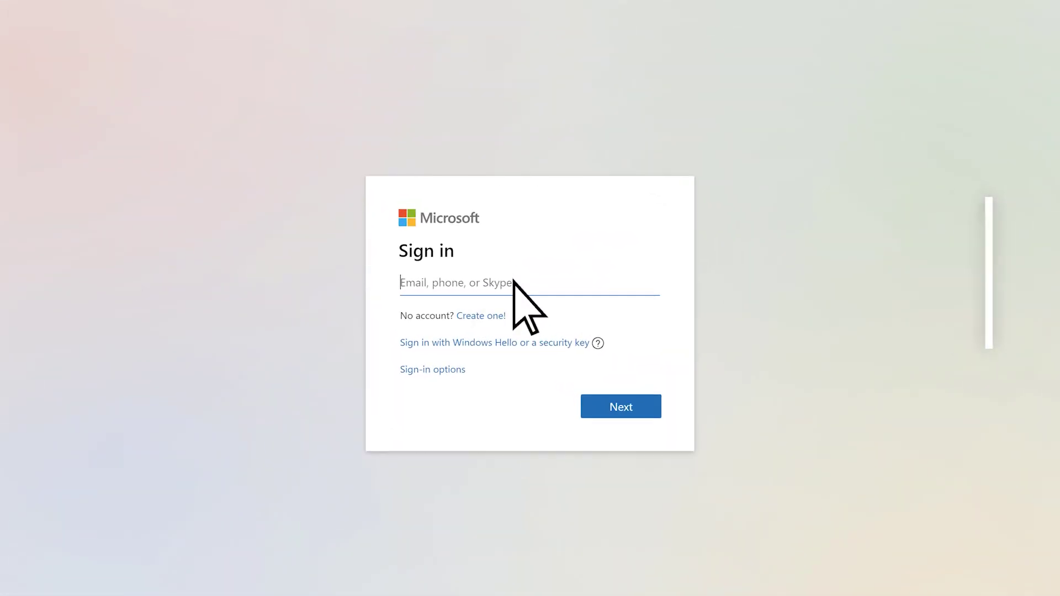
left_click(530, 280)
type("MeganB@contoso.com")
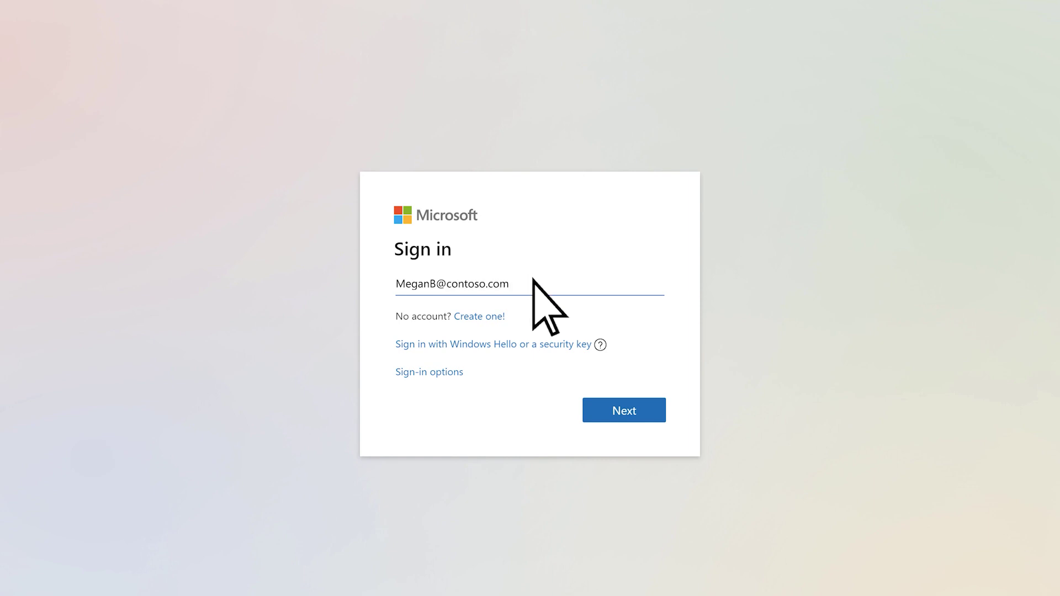
left_click(638, 411)
type("****")
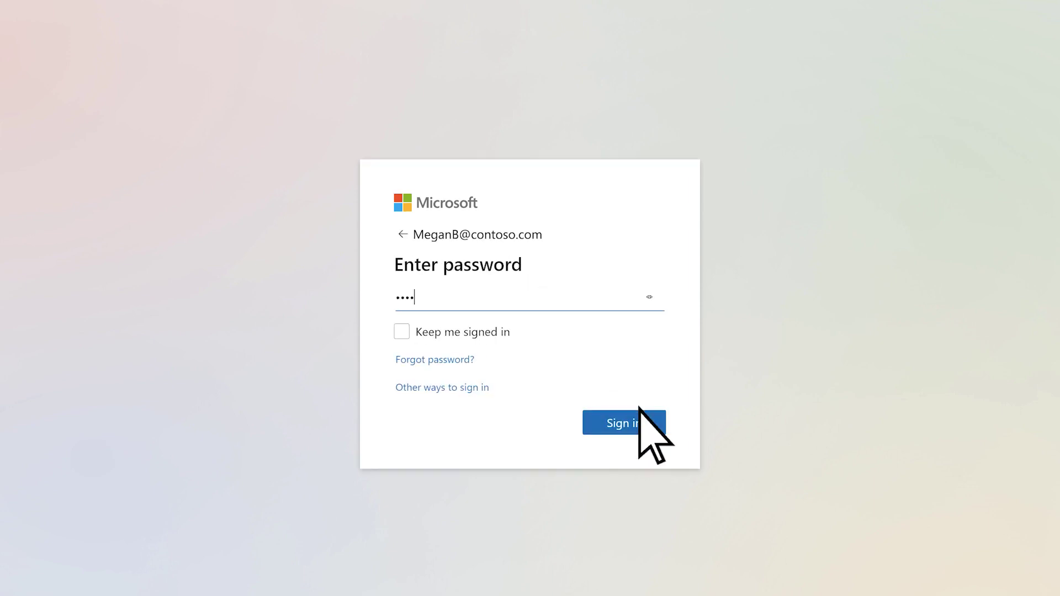
type("****")
left_click(649, 424)
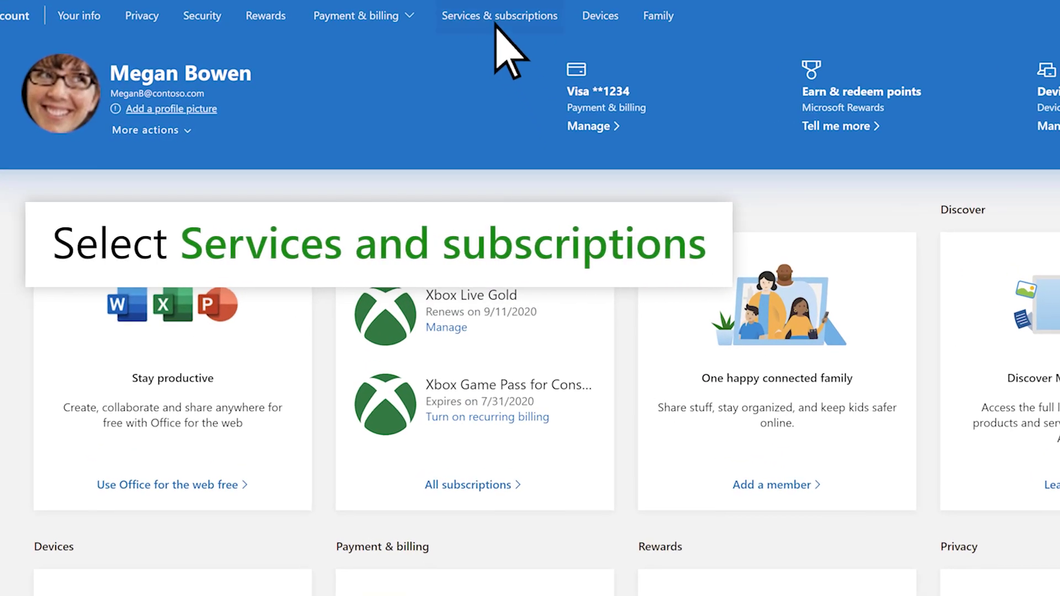
From Services & subscriptions, choose to cancel Xbox Live Gold and confirm turning off recurring billing
left_click(499, 16)
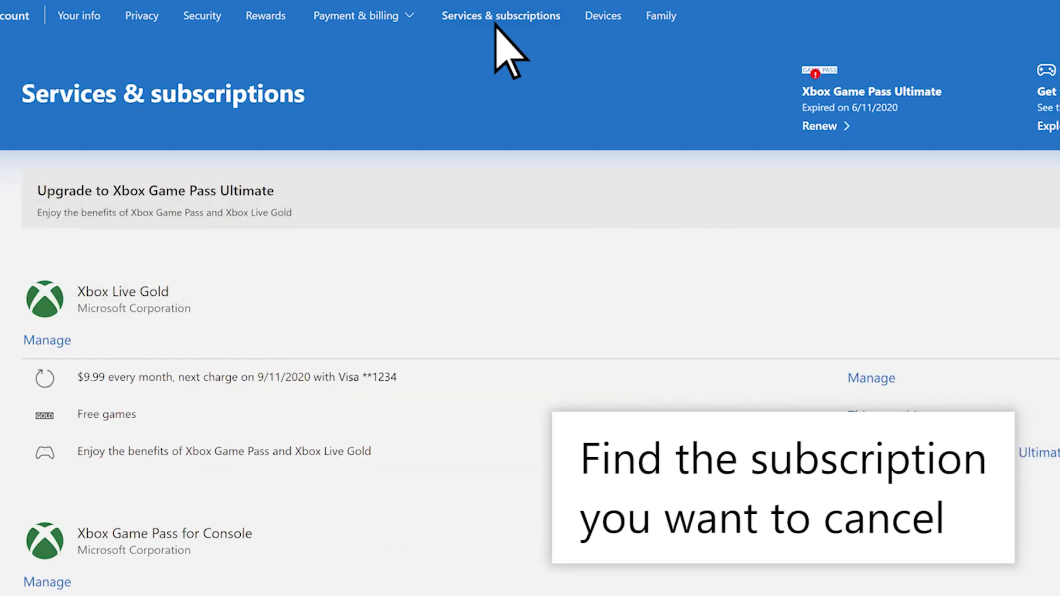
left_click(48, 344)
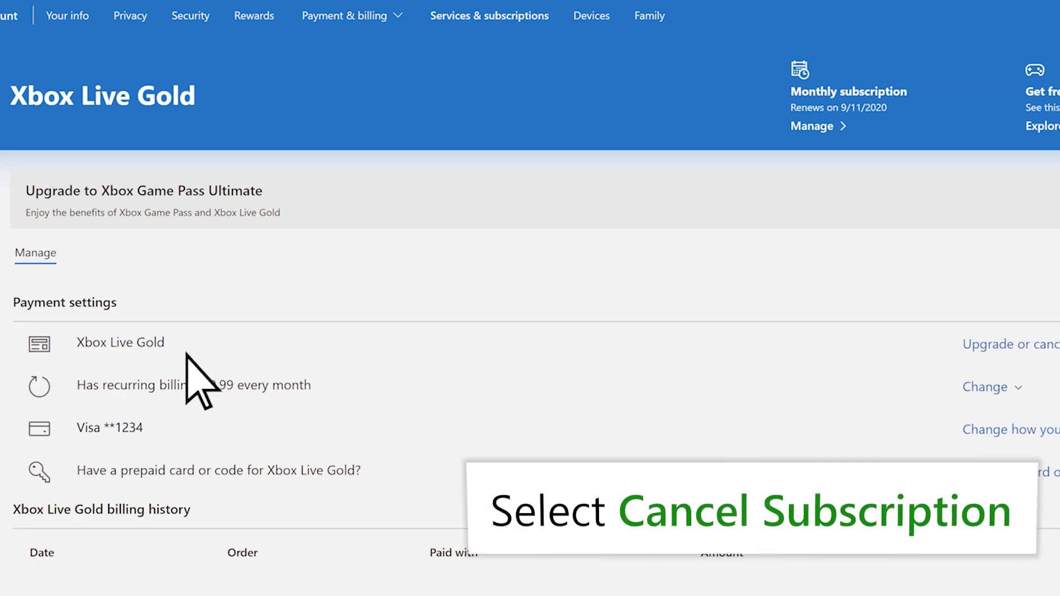
left_click(805, 346)
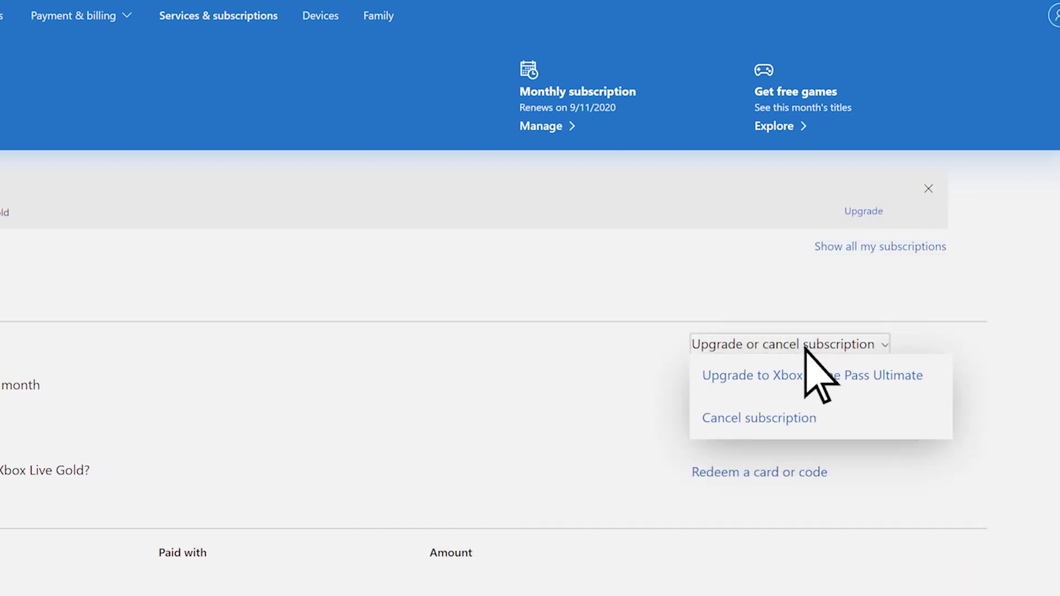
left_click(745, 421)
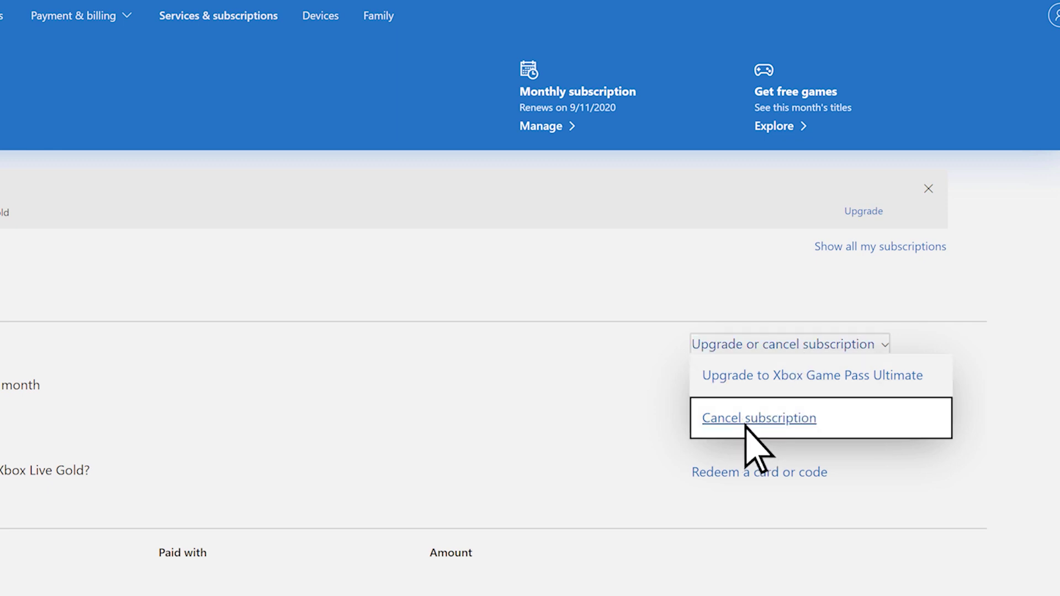
left_click(560, 300)
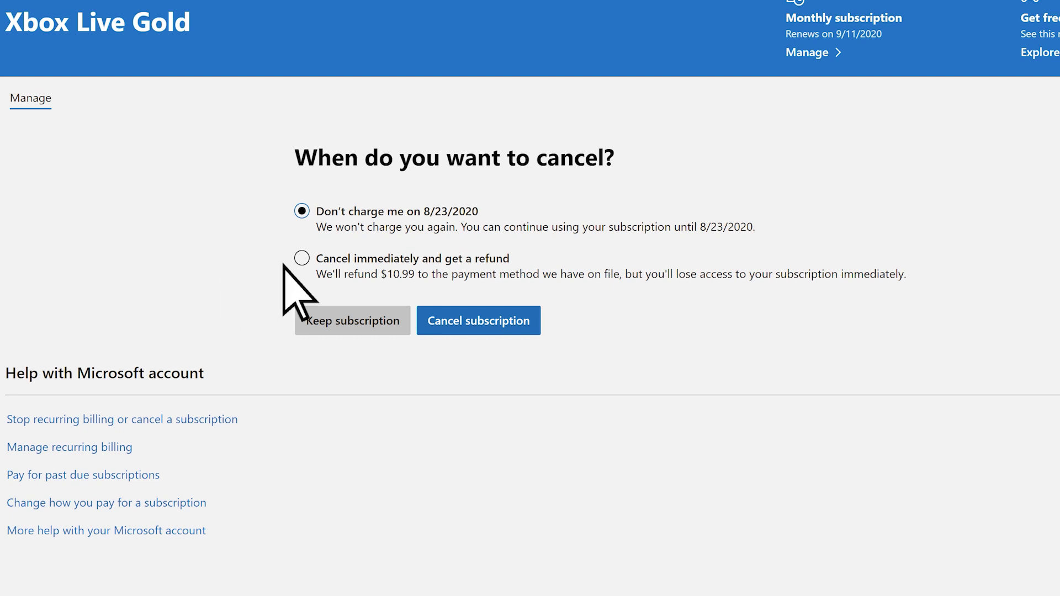
Choose 'Cancel immediately and get a refund' and confirm the Xbox Live Gold cancellation
left_click(302, 258)
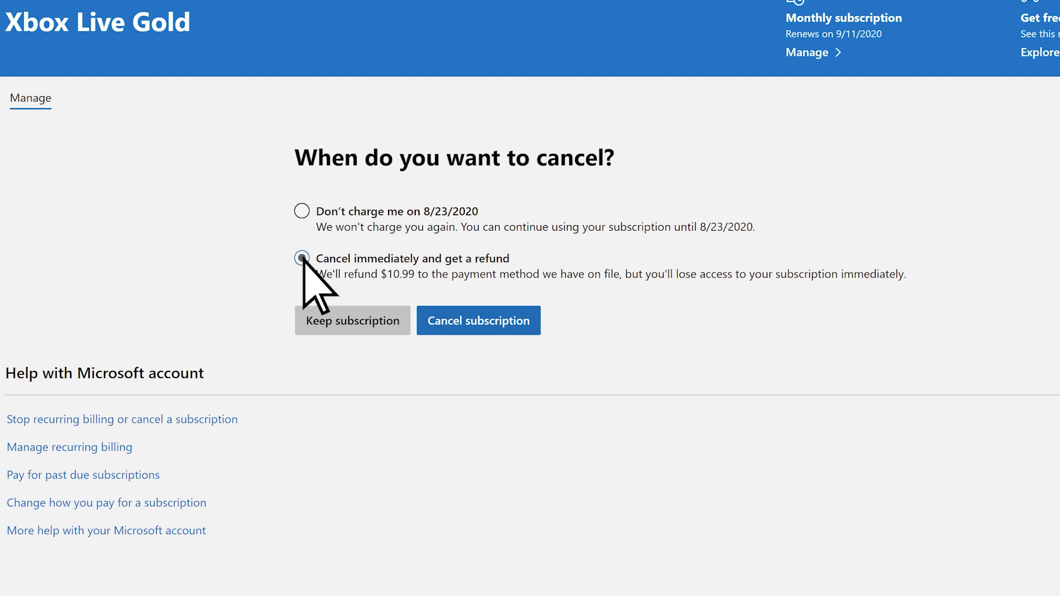
left_click(460, 324)
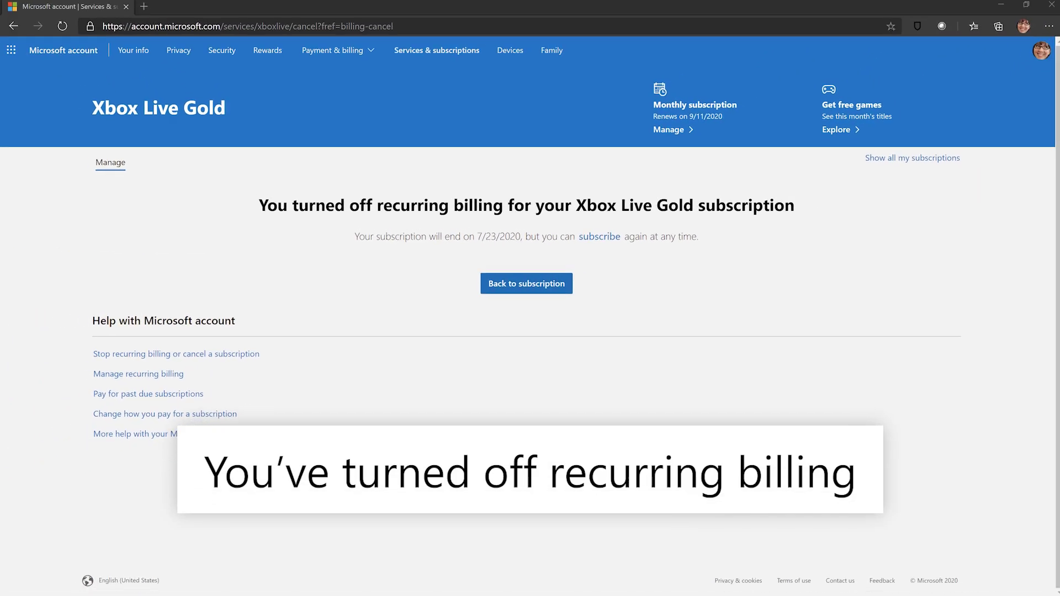